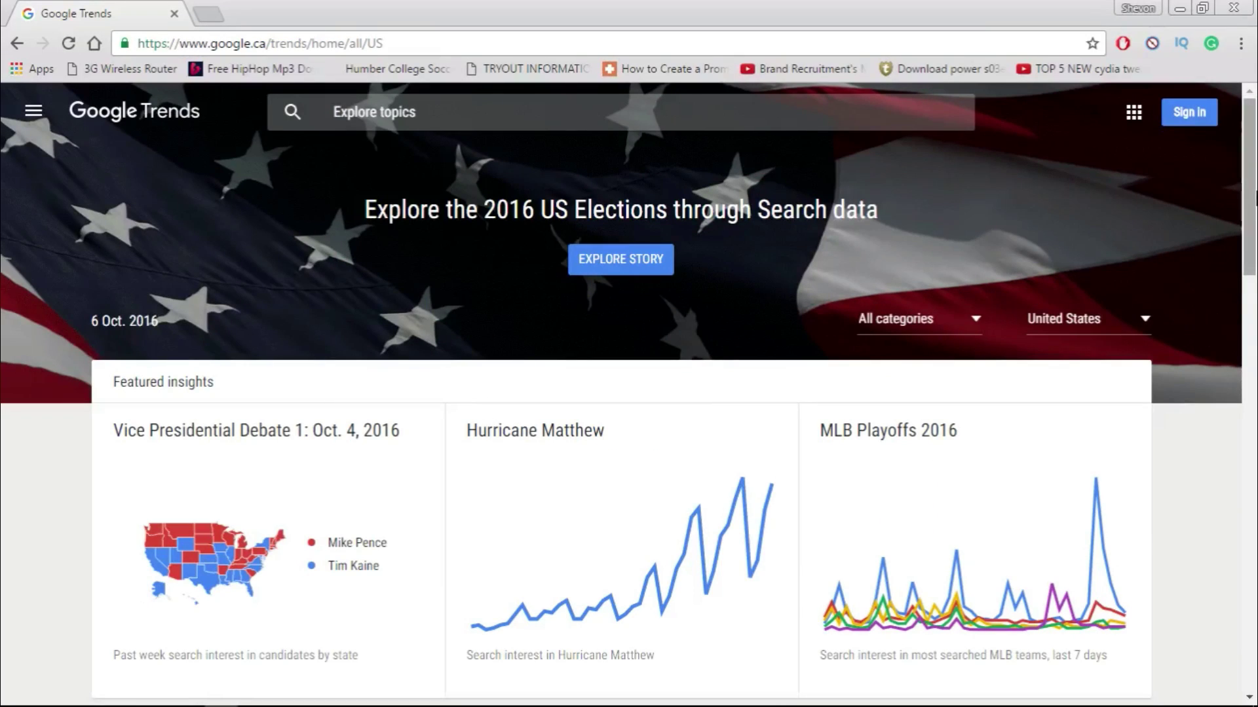
pyautogui.moveTo(1255, 197)
pyautogui.mouseDown()
pyautogui.moveTo(1254, 423)
pyautogui.moveTo(1255, 321)
pyautogui.mouseUp()
pyautogui.scroll(10, 648, 386)
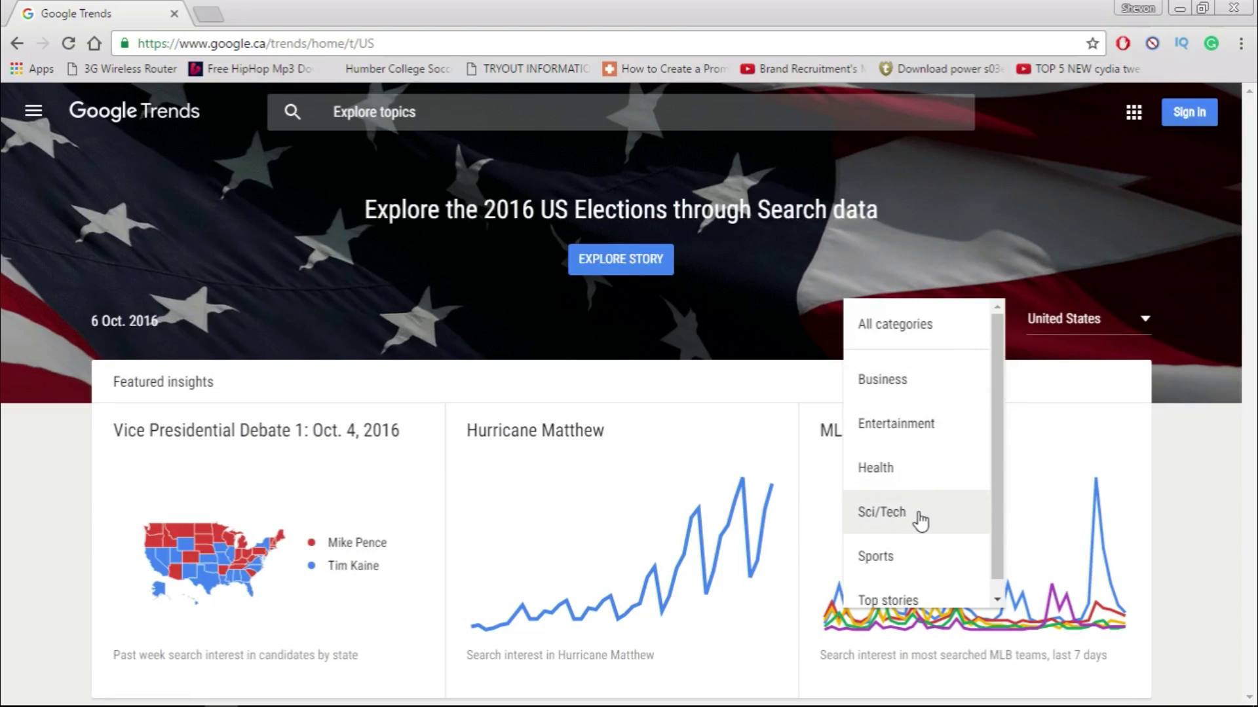
# Filter the United States trending stories to the Sci/Tech category.
pyautogui.click(919, 513)
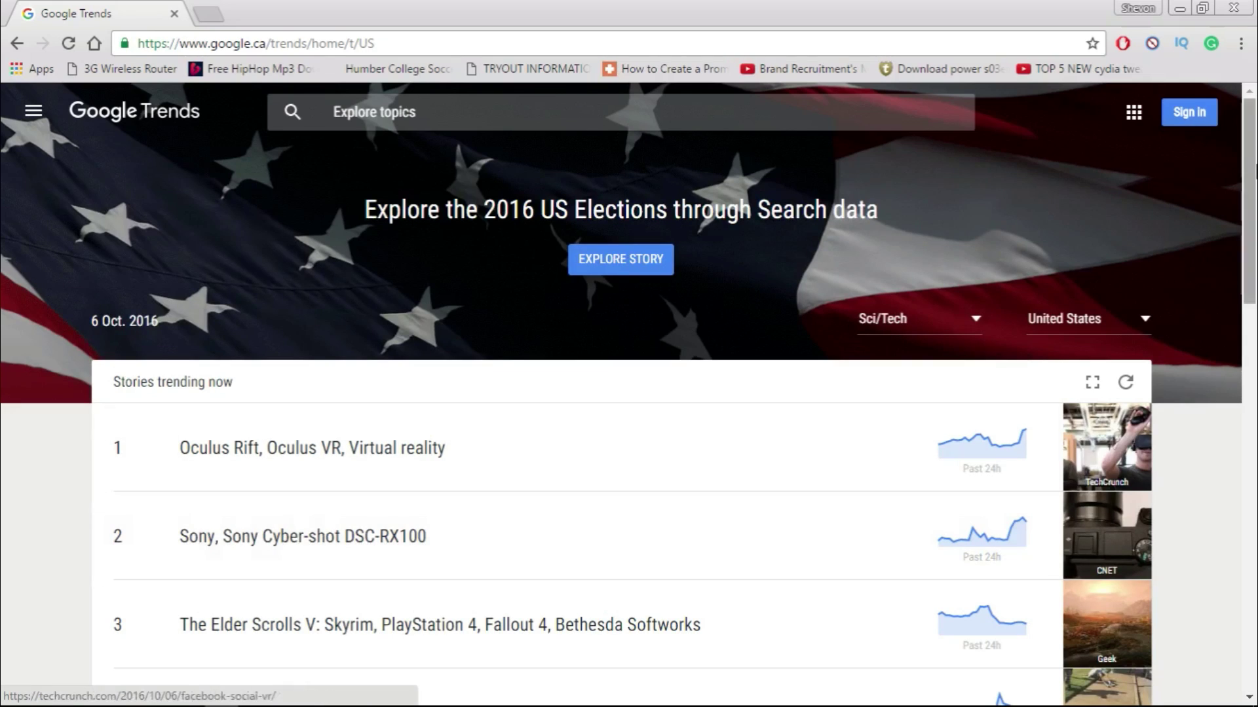
pyautogui.scroll(-2, 1247, 158)
pyautogui.scroll(-4, 1248, 157)
pyautogui.scroll(6, 1235, 137)
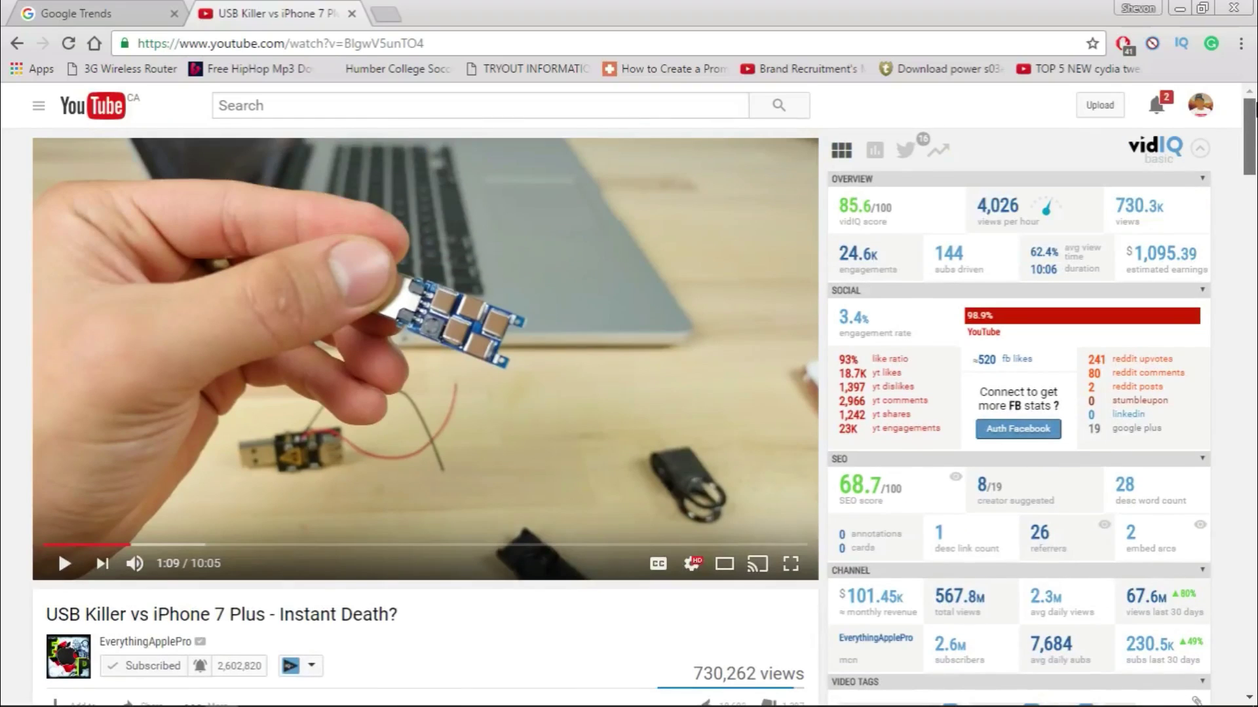
pyautogui.scroll(-1, 628, 413)
pyautogui.scroll(-1, 629, 412)
pyautogui.scroll(-2, 628, 413)
pyautogui.scroll(-1, 629, 413)
pyautogui.scroll(-1, 628, 413)
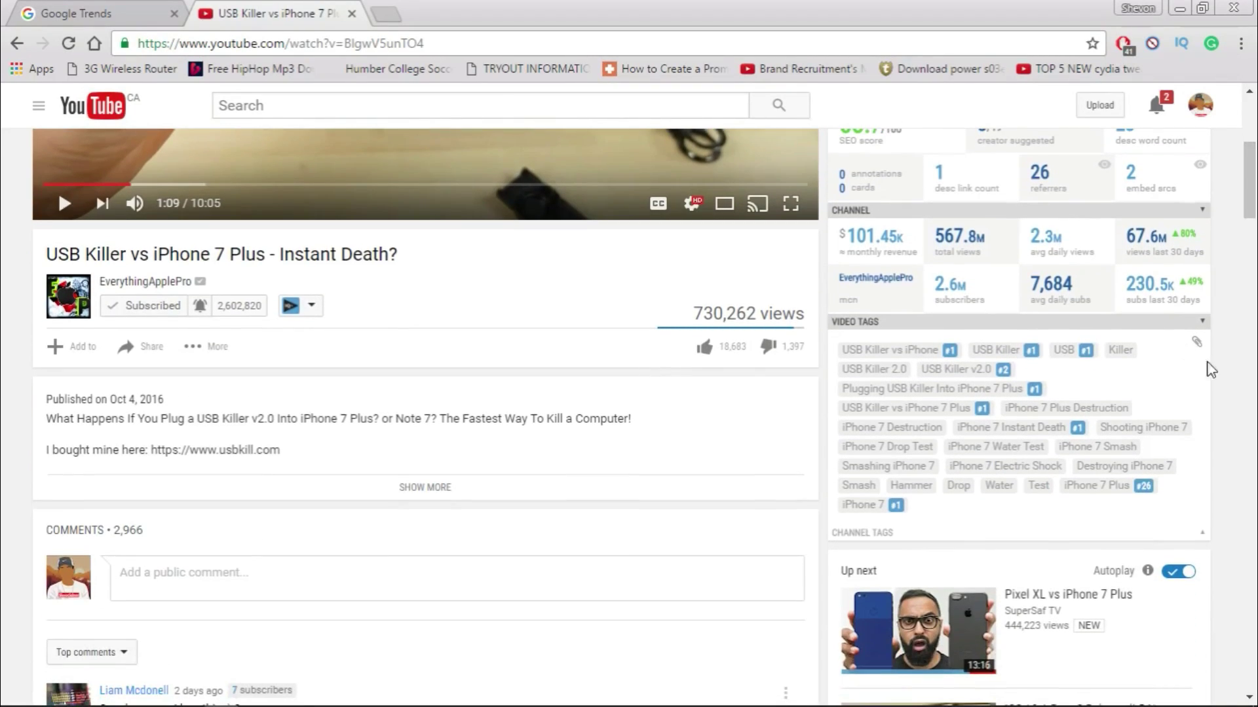